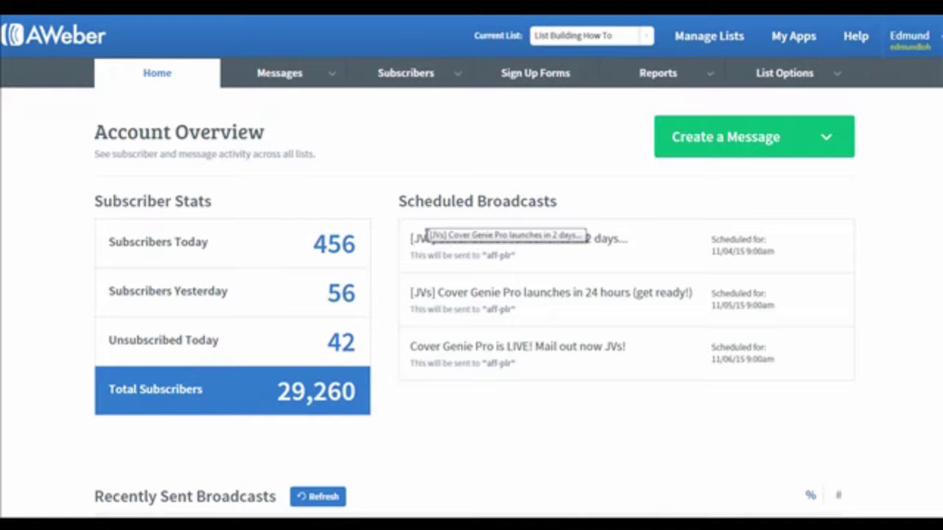
# Create a new broadcast in the Drag & Drop Email Builder and give it the subject List Building
pyautogui.moveTo(305, 67)
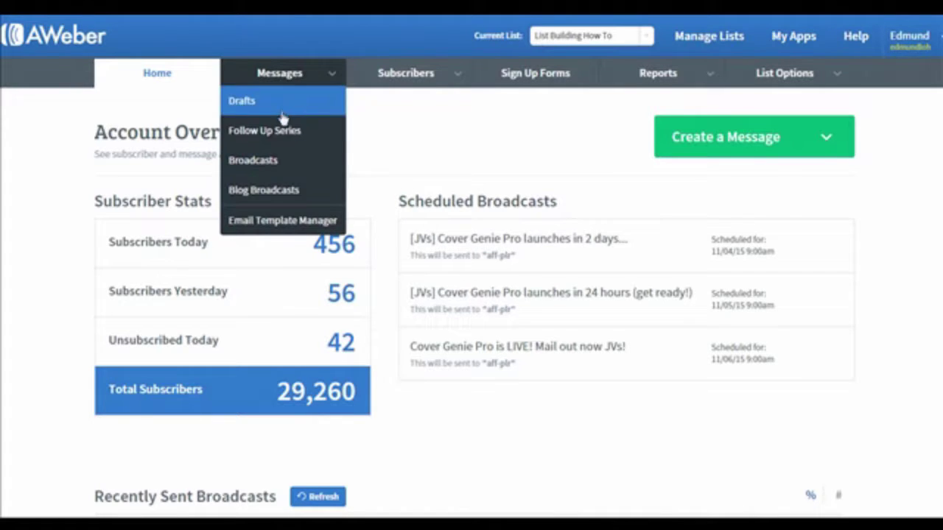
pyautogui.click(275, 166)
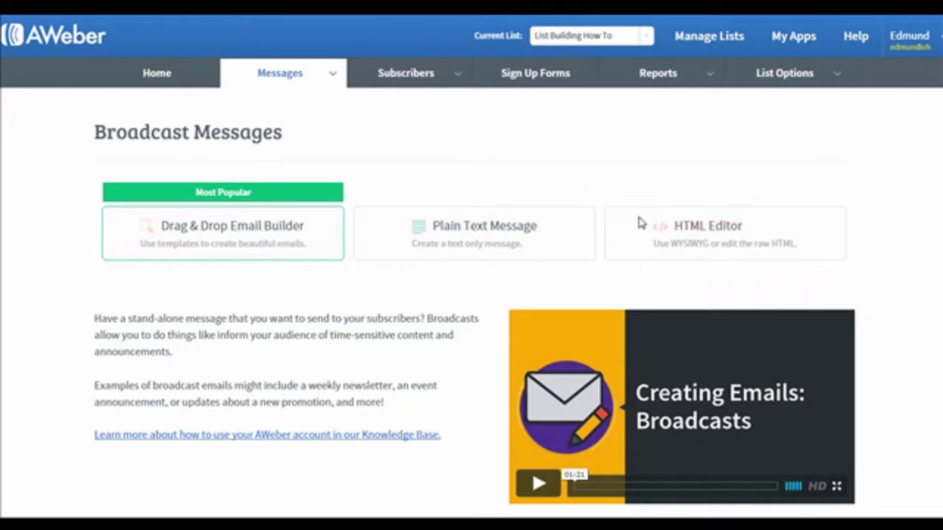
pyautogui.click(302, 231)
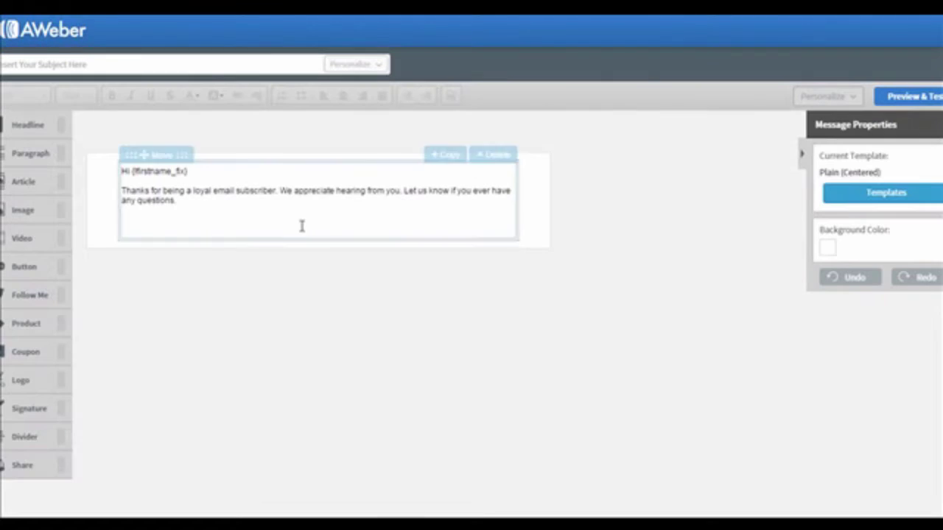
pyautogui.click(101, 64)
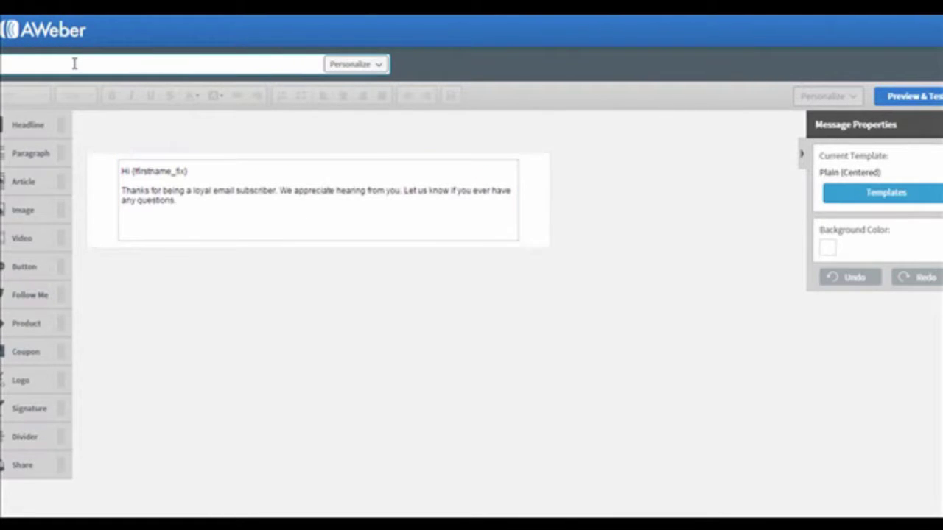
pyautogui.write('List Building')
# Apply the Plain center-aligned template and insert a Video block below the message's text paragraph
pyautogui.click(897, 196)
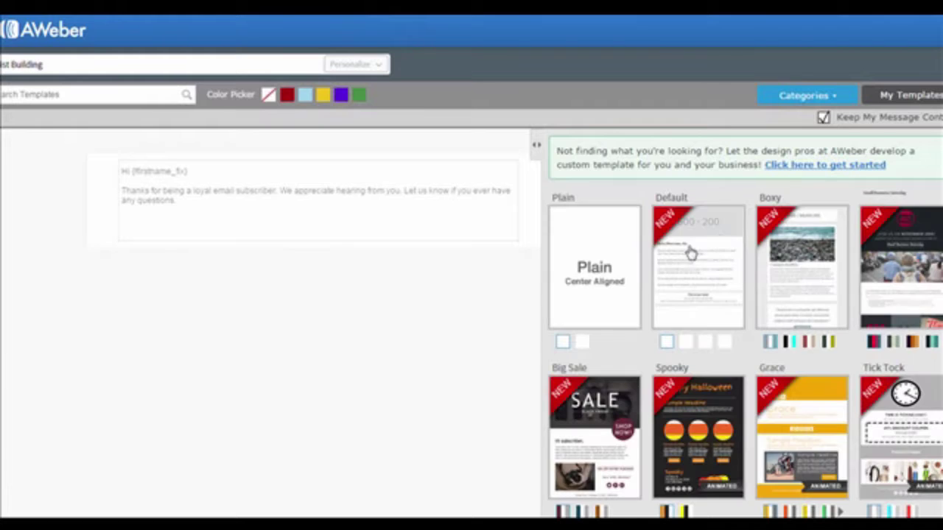
pyautogui.click(617, 291)
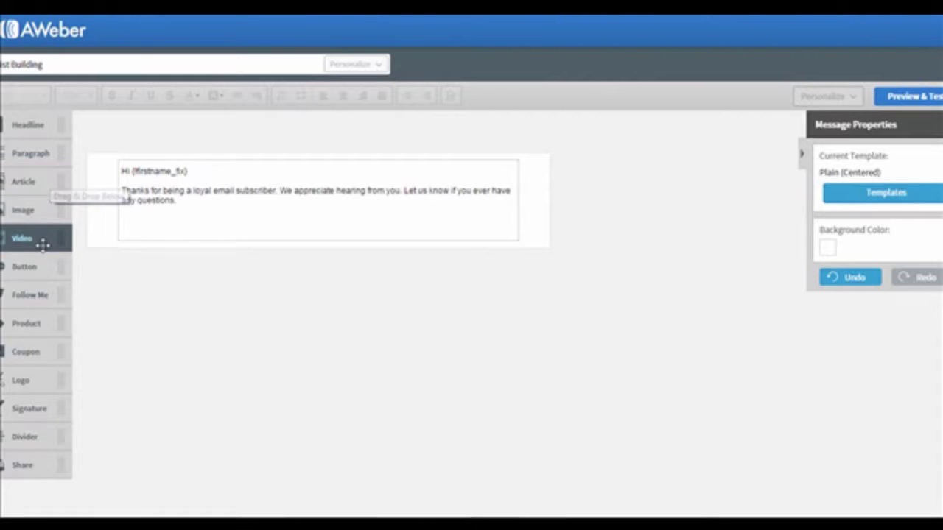
pyautogui.moveTo(42, 245); pyautogui.dragTo(322, 265)
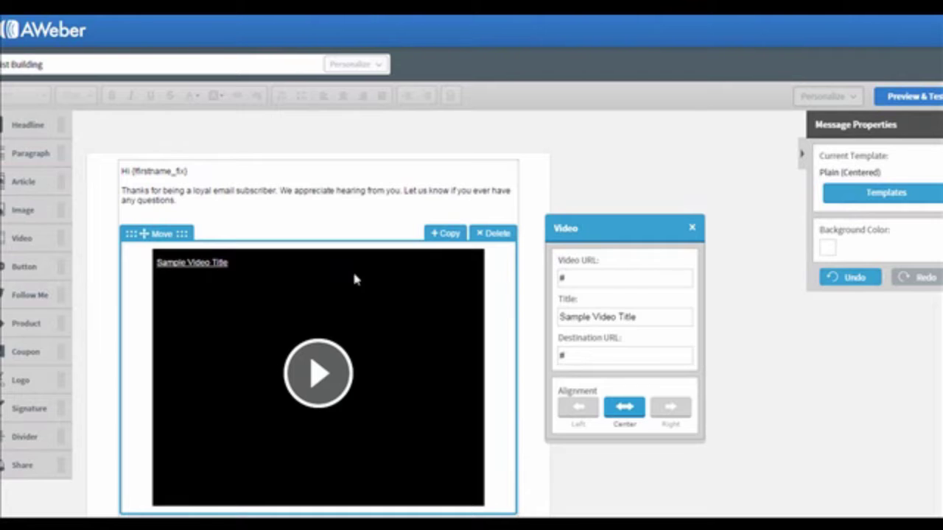
# Look over the video's URL, title and destination fields, try left and right alignment, and return it to center
pyautogui.doubleClick(589, 276)
pyautogui.tripleClick(609, 316)
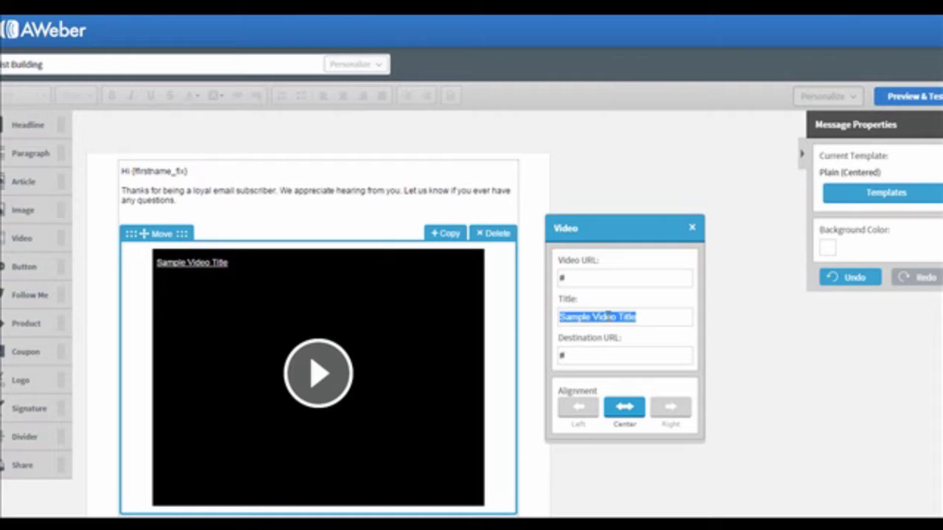
pyautogui.doubleClick(596, 357)
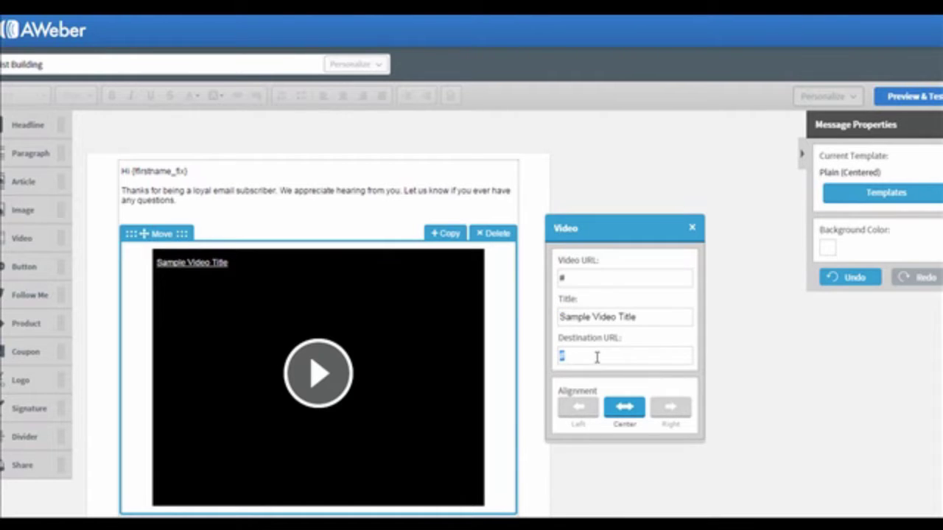
pyautogui.click(579, 410)
pyautogui.click(619, 410)
pyautogui.click(671, 409)
pyautogui.click(634, 409)
# Add the line "Click Here To Find Out More" below the thank-you text, separated by a blank line
pyautogui.click(214, 202)
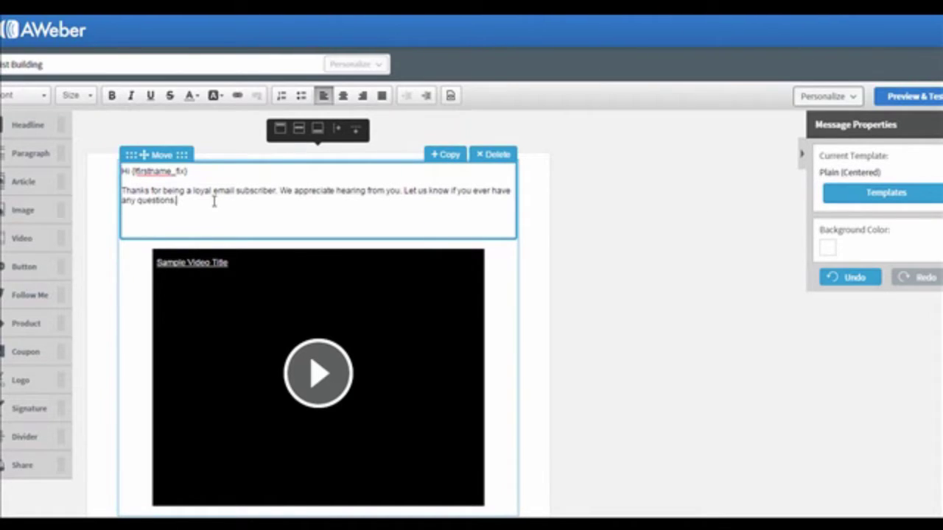
pyautogui.press('Return')
pyautogui.press('Return')
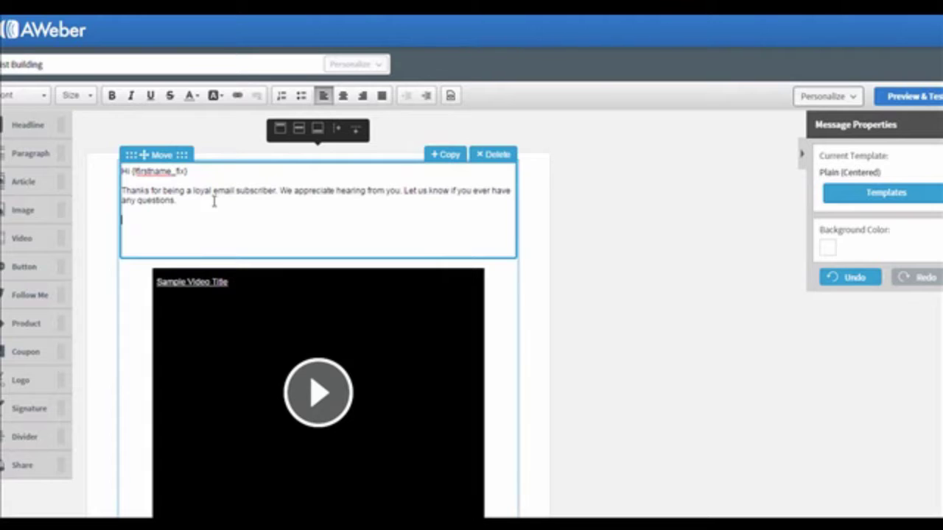
pyautogui.write('Click Here To Find Out More')
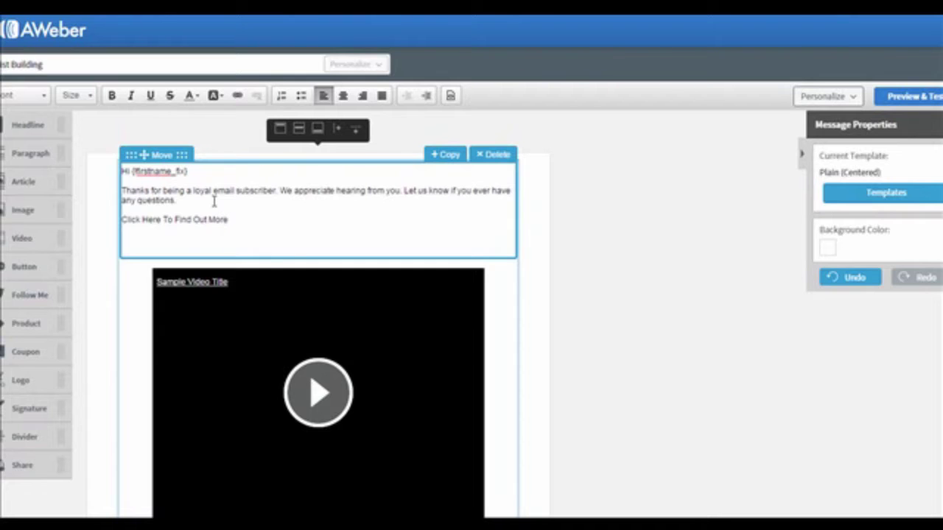
pyautogui.moveTo(254, 219); pyautogui.dragTo(117, 219)
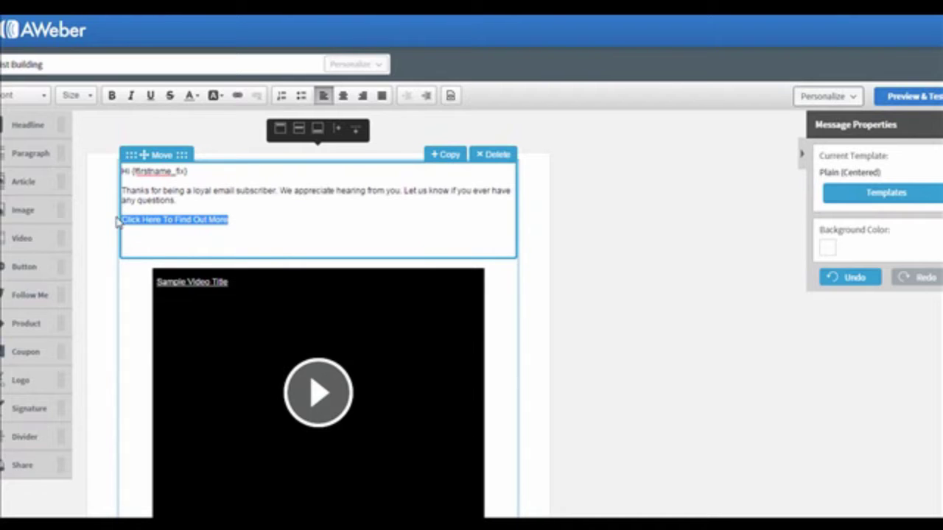
pyautogui.click(238, 100)
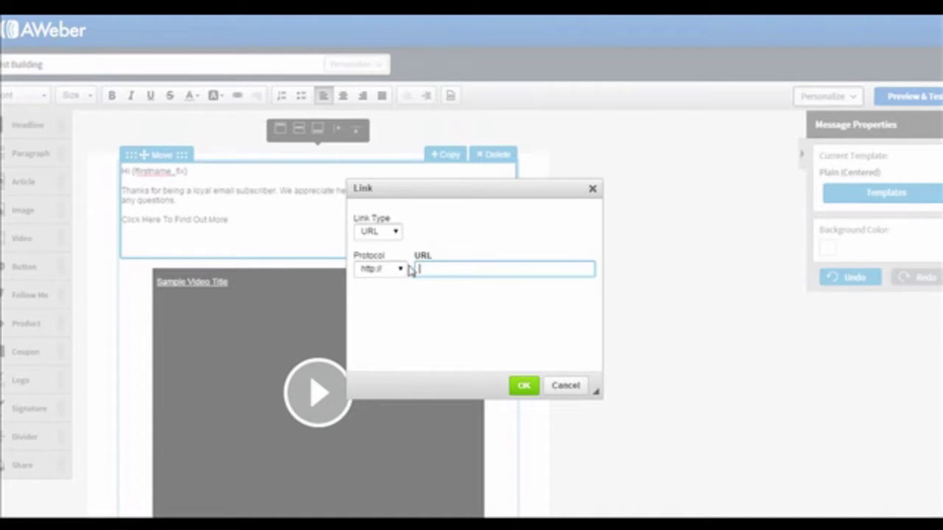
pyautogui.write('google.com')
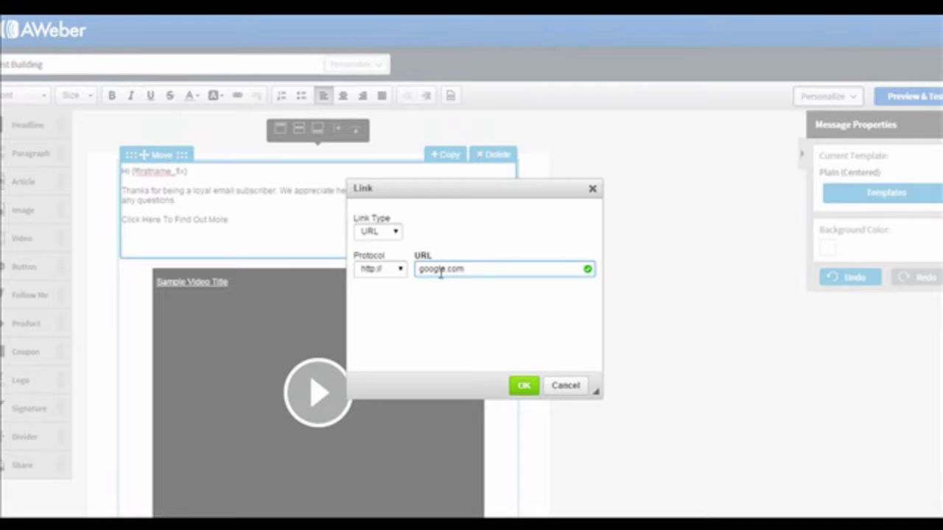
pyautogui.click(523, 385)
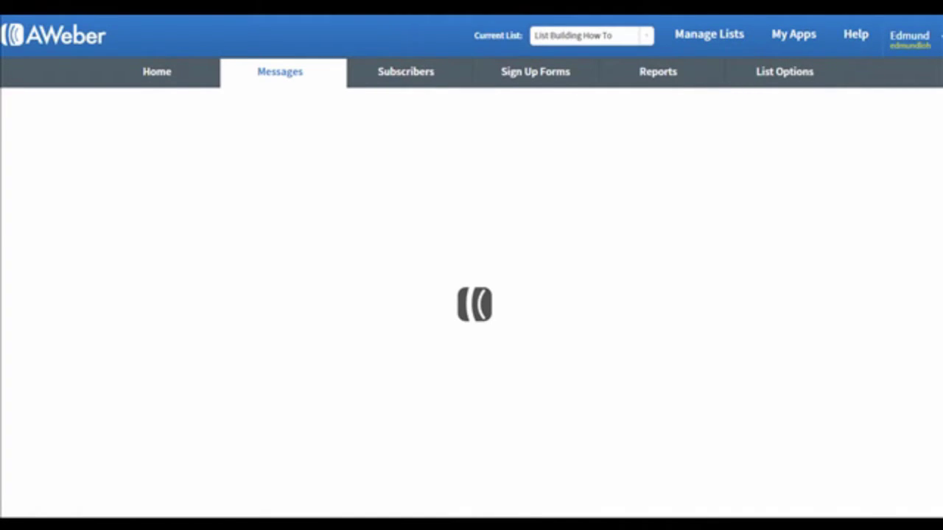
# Open the broadcast scheduling settings for the List Building draft and apply All Subscribers of List Building How To as recipients
pyautogui.click(448, 234)
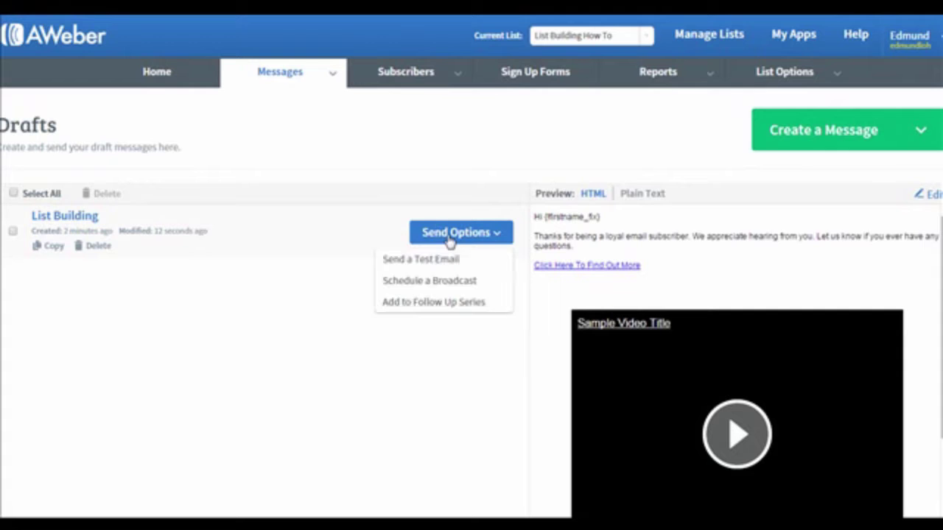
pyautogui.click(449, 285)
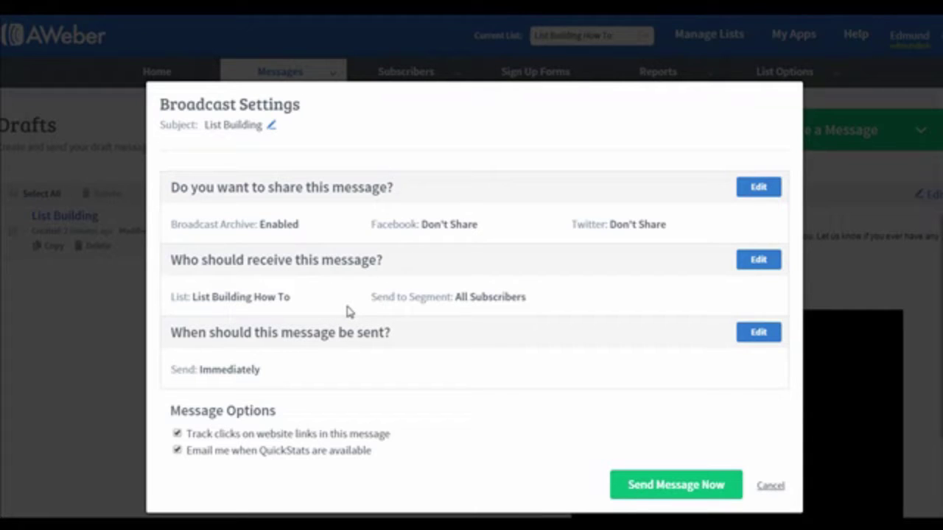
pyautogui.click(760, 261)
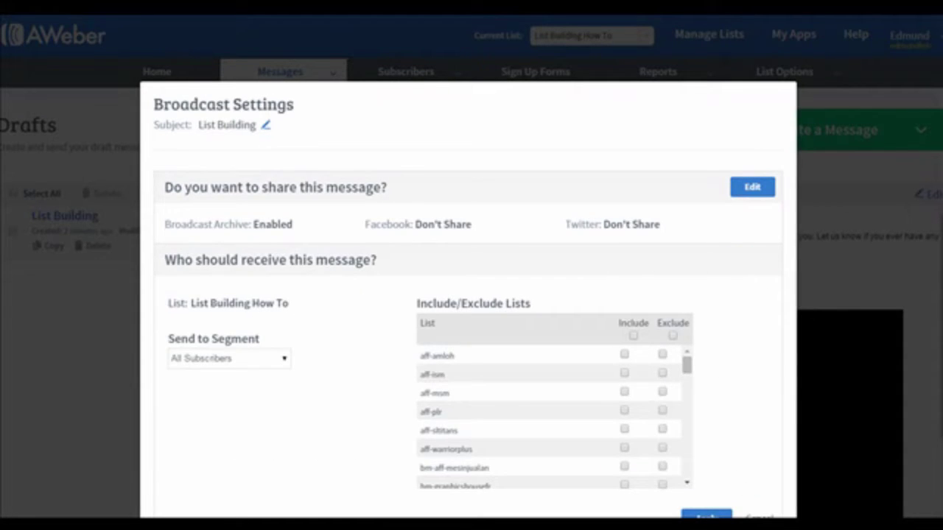
pyautogui.click(706, 515)
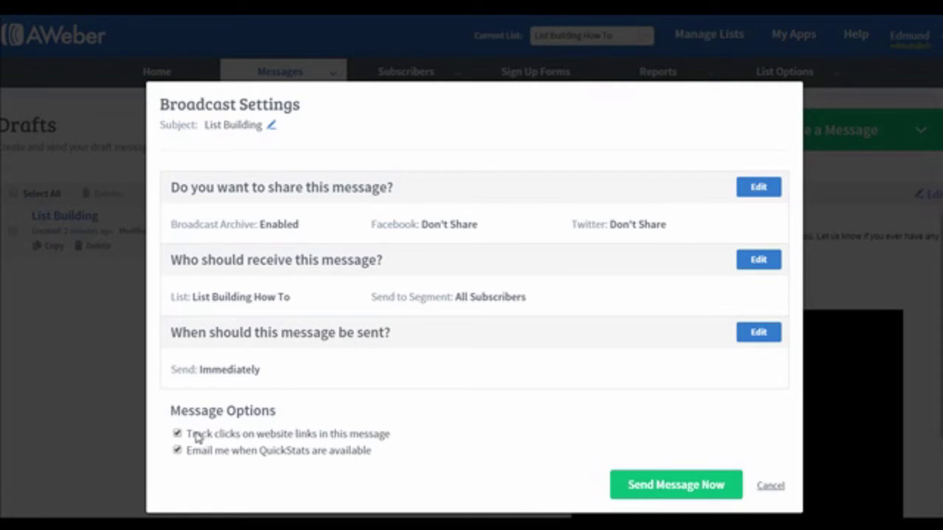
# Turn off the email notification for available QuickStats in the message options
pyautogui.click(178, 451)
pyautogui.click(640, 486)
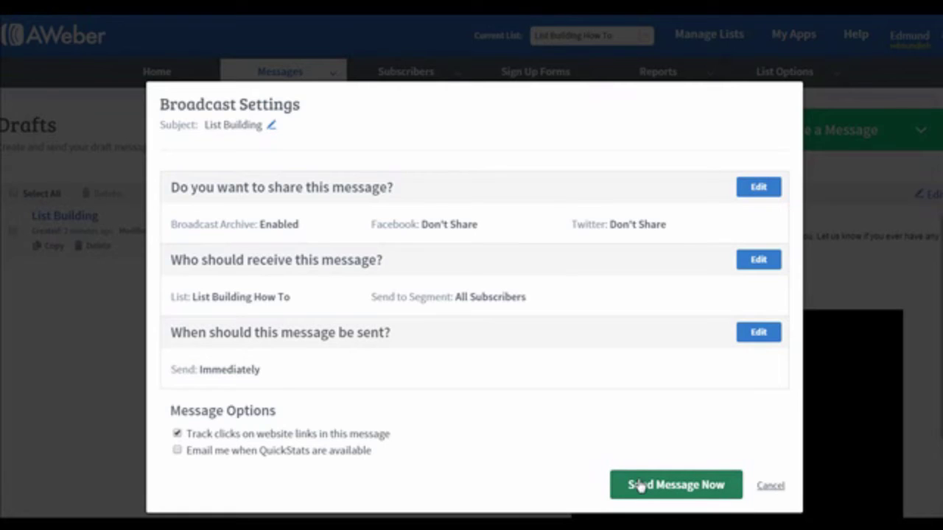
# Edit when the message is sent and choose Saturday, October 31, 2015 as the send date
pyautogui.click(758, 332)
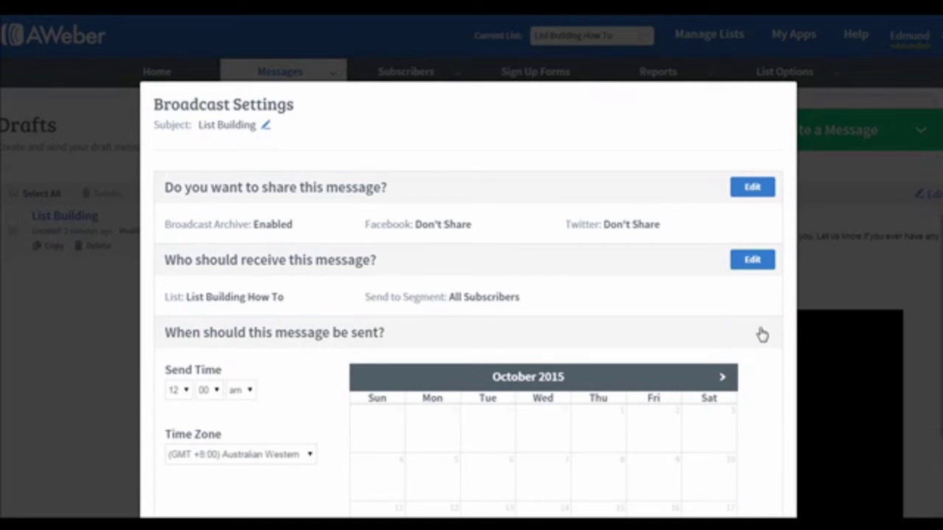
pyautogui.scroll(-3, 708, 326)
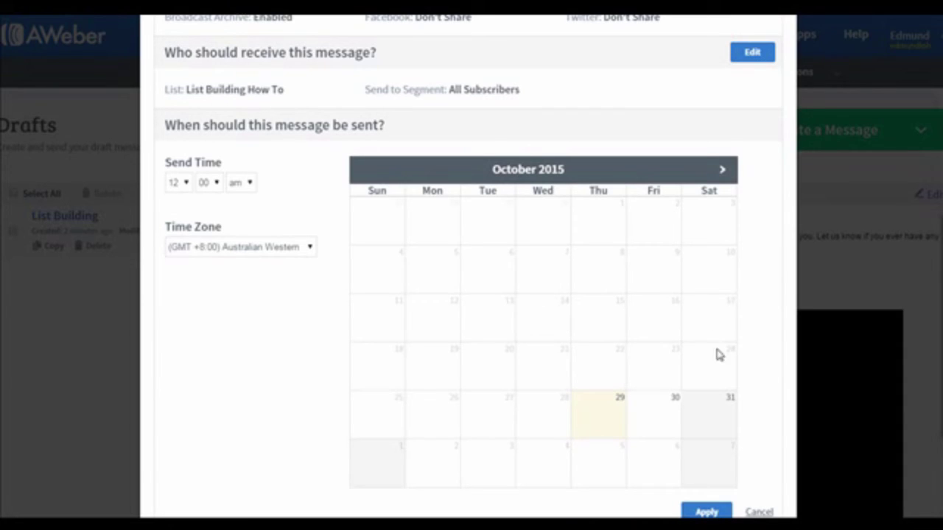
pyautogui.click(710, 409)
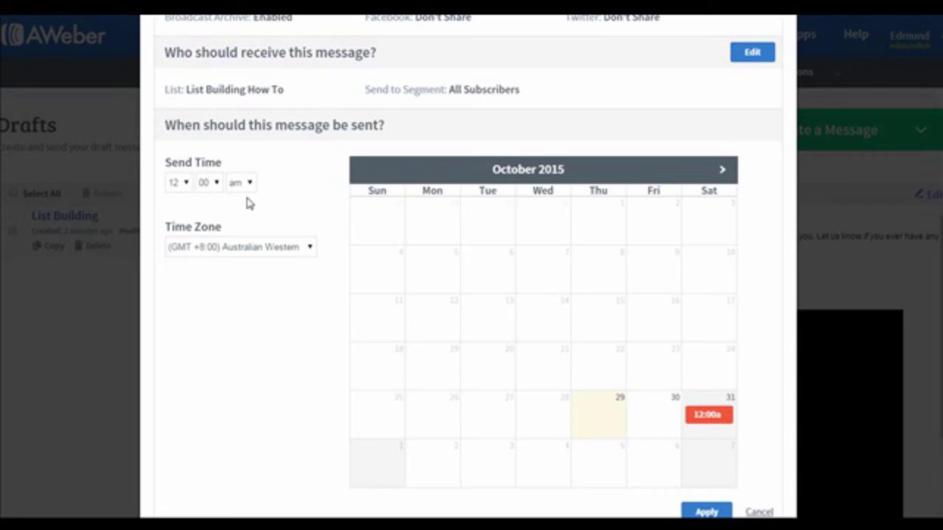
# Set the send time zone to (GMT -5:00) Eastern Time and apply the schedule
pyautogui.click(261, 247)
pyautogui.scroll(-2, 257, 255)
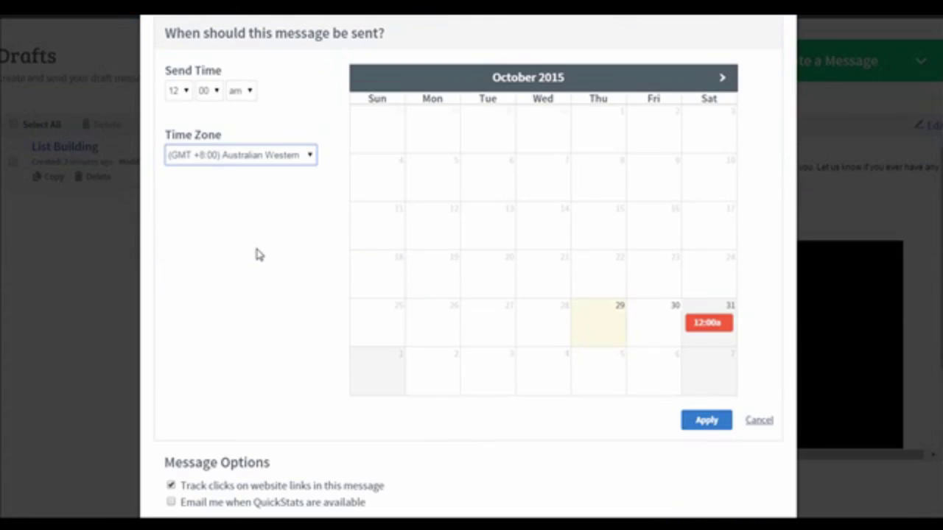
pyautogui.scroll(1, 258, 254)
pyautogui.scroll(1, 259, 255)
pyautogui.click(255, 292)
pyautogui.scroll(-5, 254, 361)
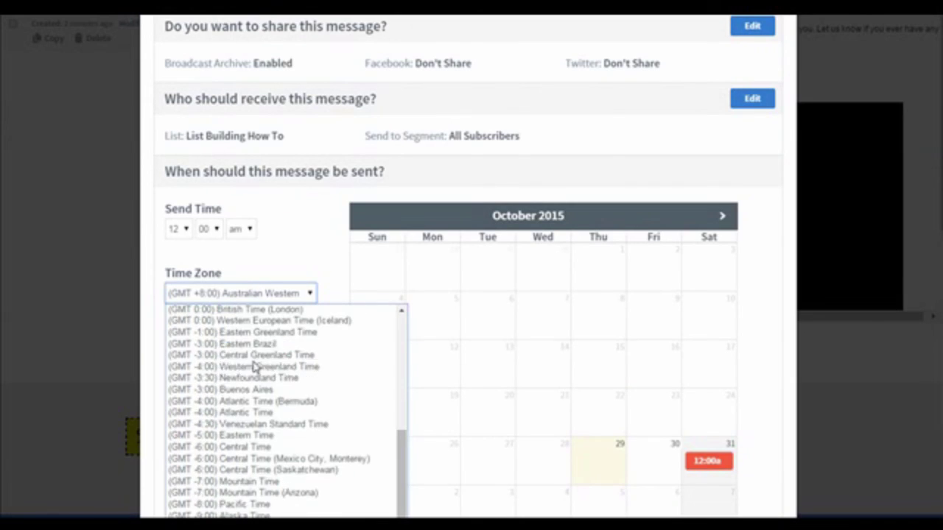
pyautogui.click(265, 437)
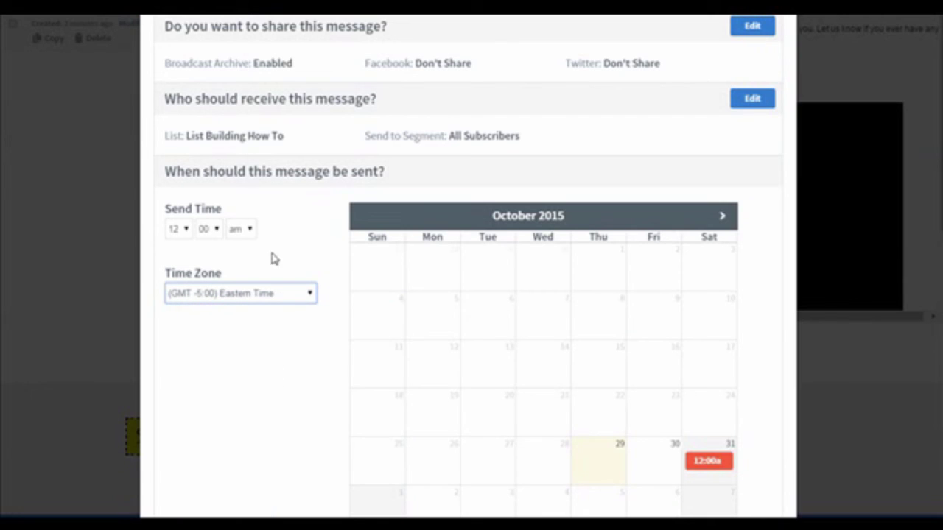
pyautogui.scroll(-1, 461, 318)
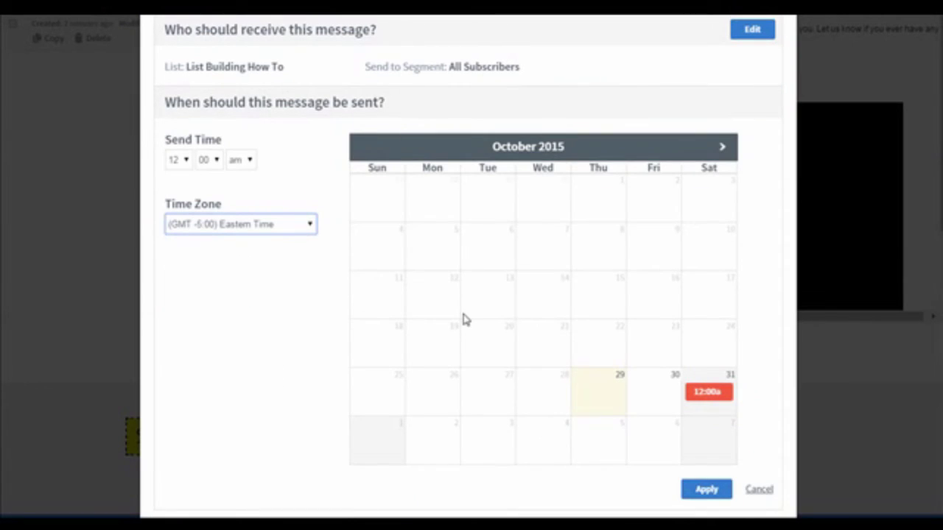
pyautogui.click(712, 496)
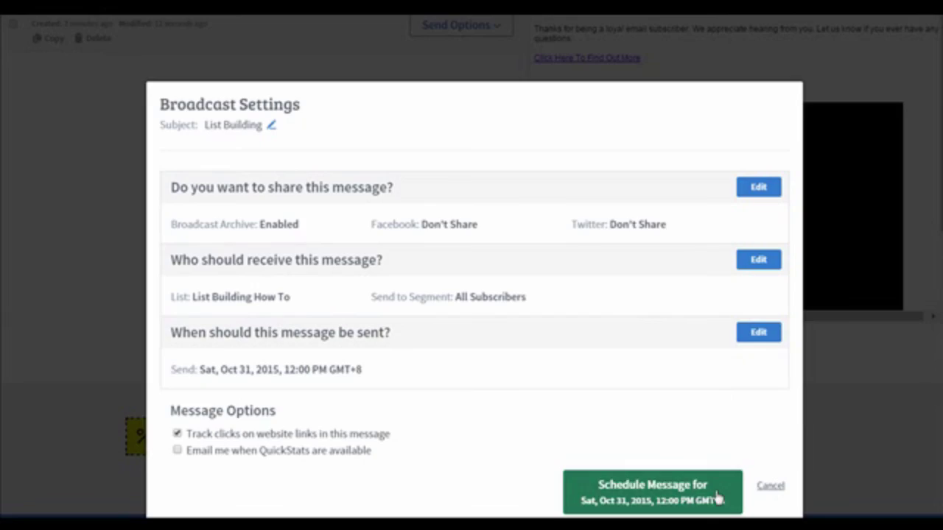